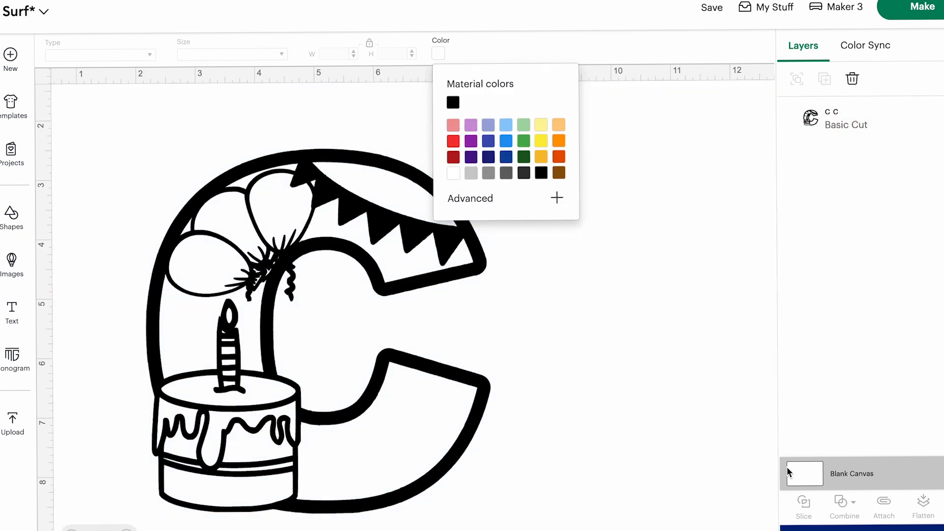
# Set the blank canvas colour to a pale purple, #f7e0fb, starting from the light purple swatch.
pyautogui.click(814, 479)
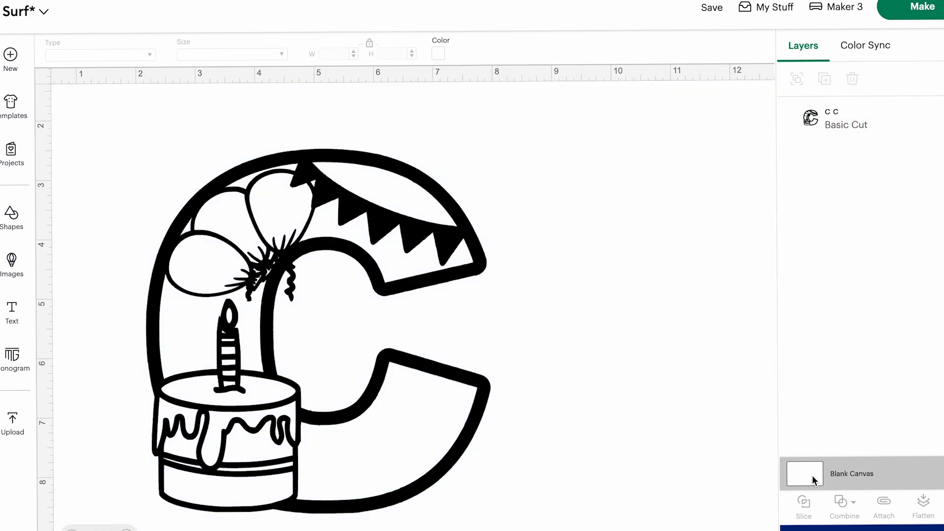
pyautogui.click(439, 51)
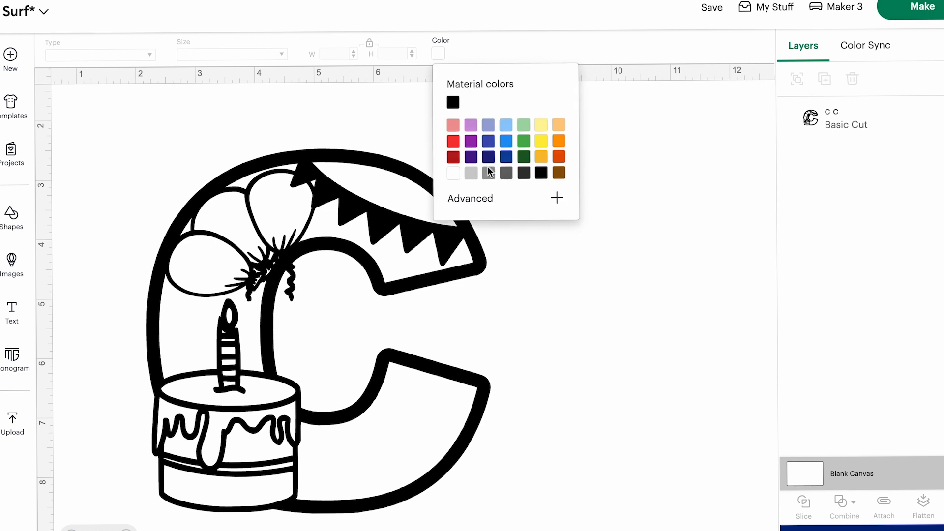
pyautogui.click(468, 200)
pyautogui.click(469, 124)
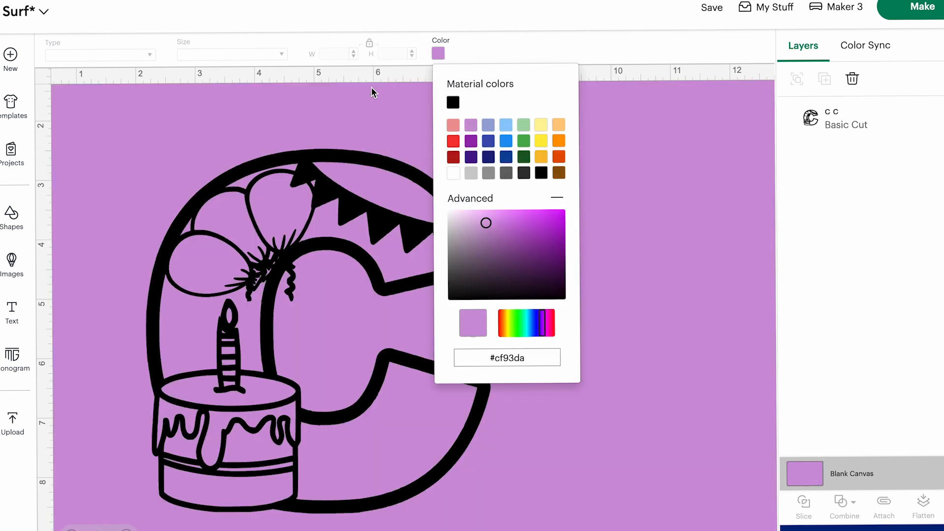
pyautogui.click(465, 205)
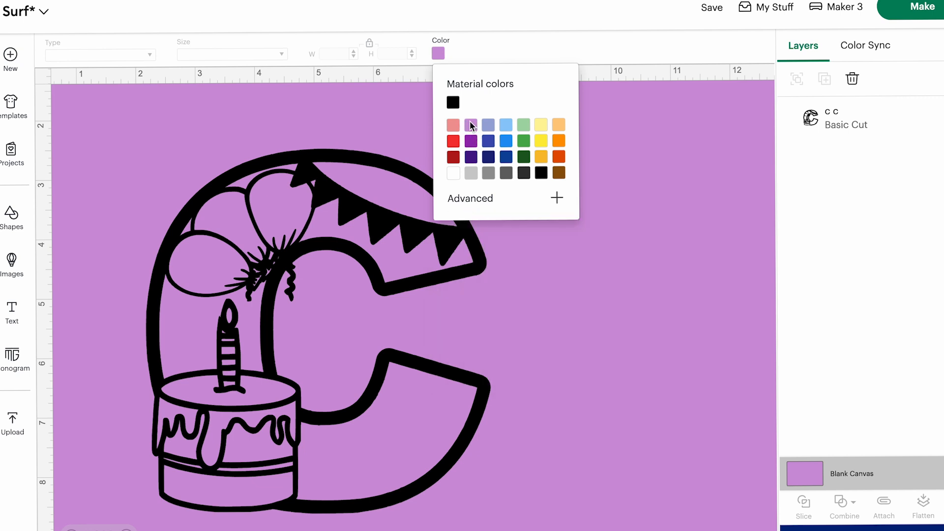
pyautogui.click(466, 199)
pyautogui.click(461, 212)
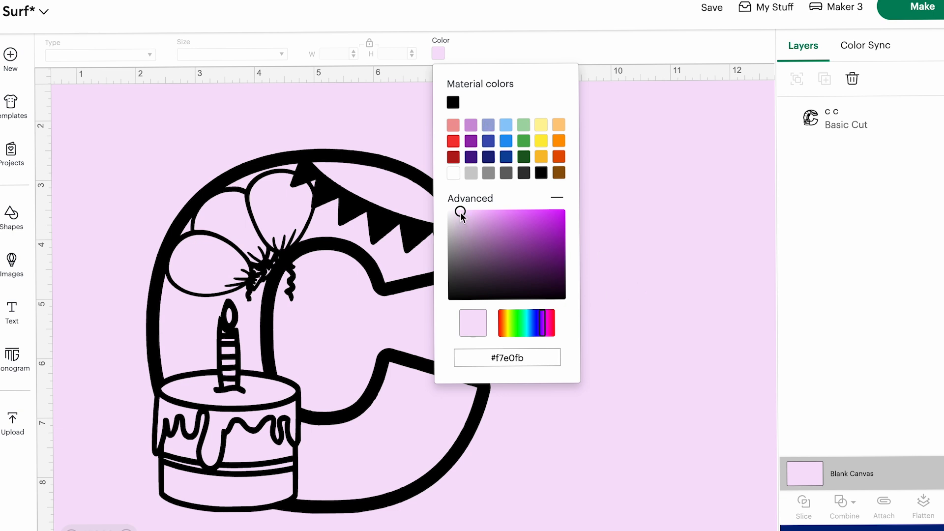
# Duplicate the C birthday design and place the copy beside the original on the canvas.
pyautogui.click(846, 120)
pyautogui.click(825, 79)
pyautogui.moveTo(335, 220); pyautogui.dragTo(671, 246)
pyautogui.moveTo(227, 244); pyautogui.dragTo(212, 245)
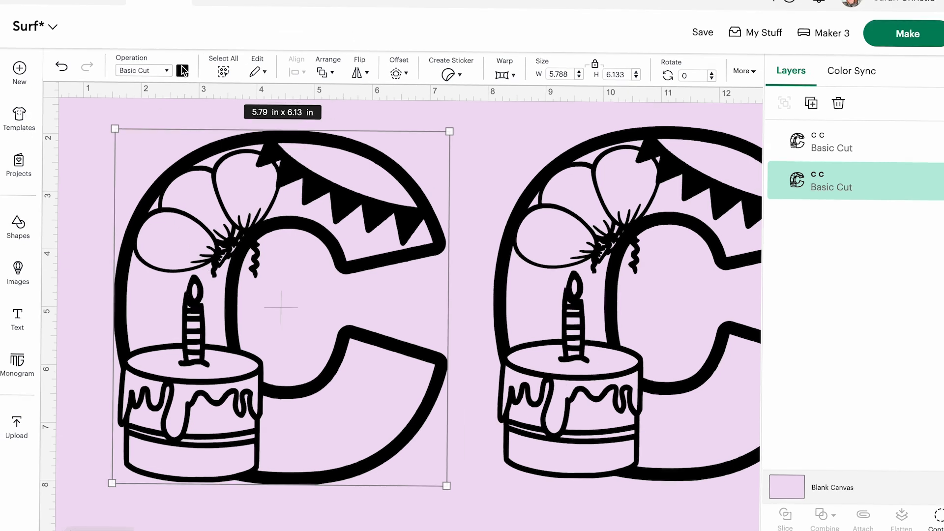
# Change the original C design's material colour from the palette to white.
pyautogui.click(177, 54)
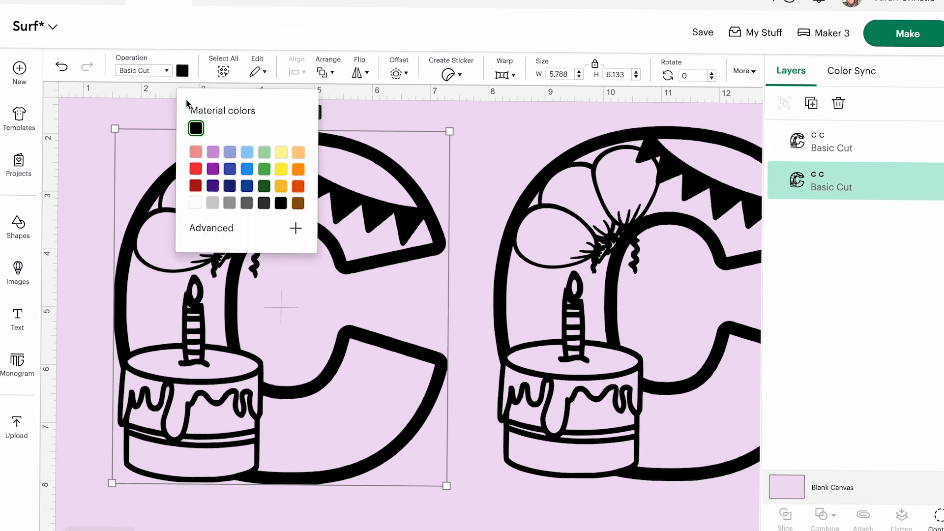
pyautogui.click(195, 202)
pyautogui.click(300, 338)
pyautogui.moveTo(299, 339); pyautogui.dragTo(273, 345)
pyautogui.hscroll(3, 272, 345)
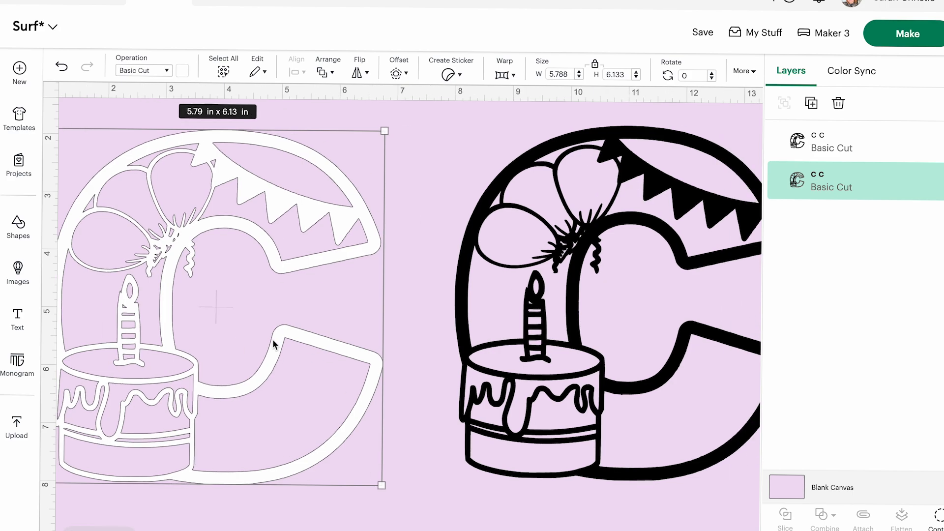
# Use Contour on the black C copy to hide the cut-outs of the cake's top oval and thin middle band.
pyautogui.click(836, 143)
pyautogui.click(936, 517)
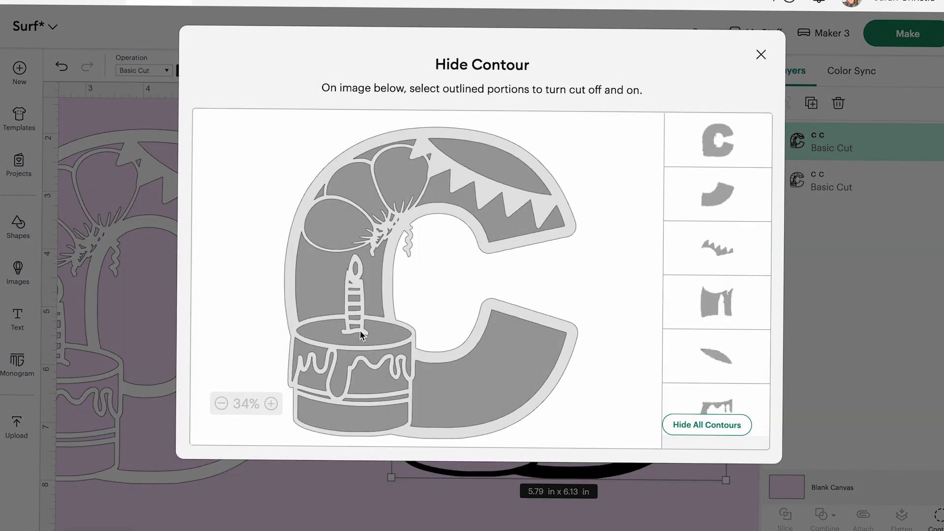
pyautogui.click(338, 337)
pyautogui.click(359, 393)
pyautogui.click(358, 398)
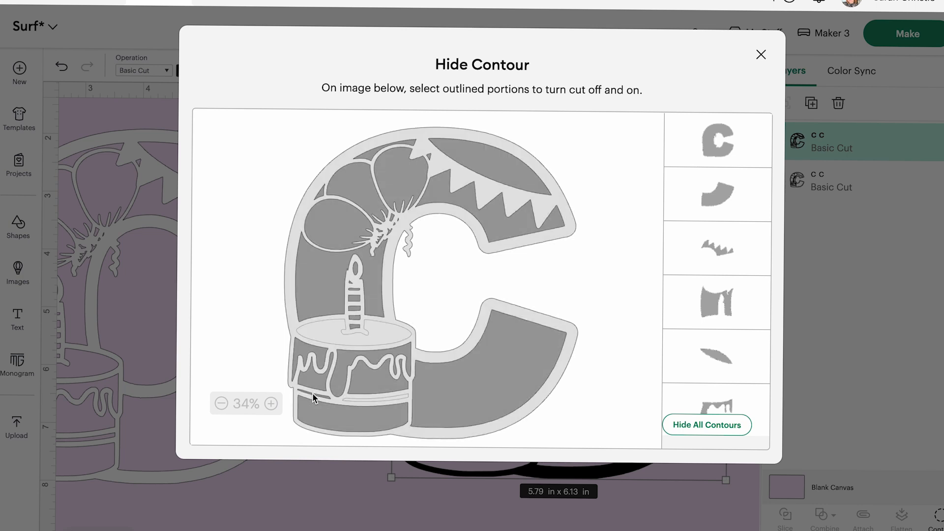
pyautogui.click(312, 393)
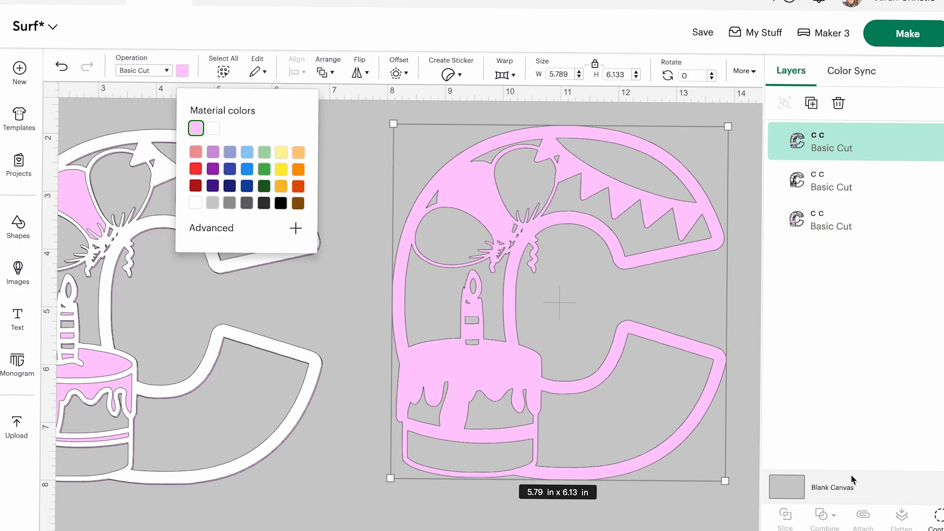
# Use Contour on the pink C to hide the cut-outs of the lower cake tier, the outer two balloons and the candle stripes.
pyautogui.click(937, 521)
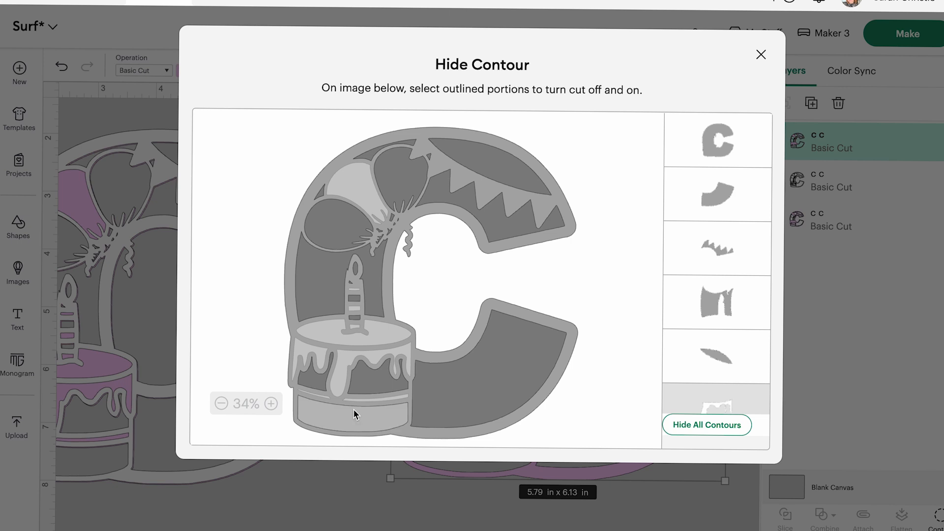
pyautogui.click(309, 409)
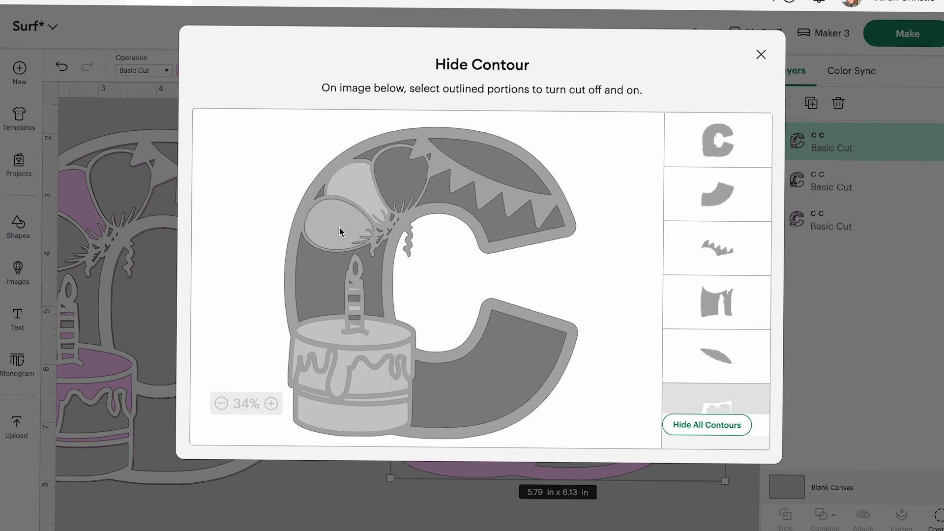
pyautogui.click(338, 226)
pyautogui.click(396, 194)
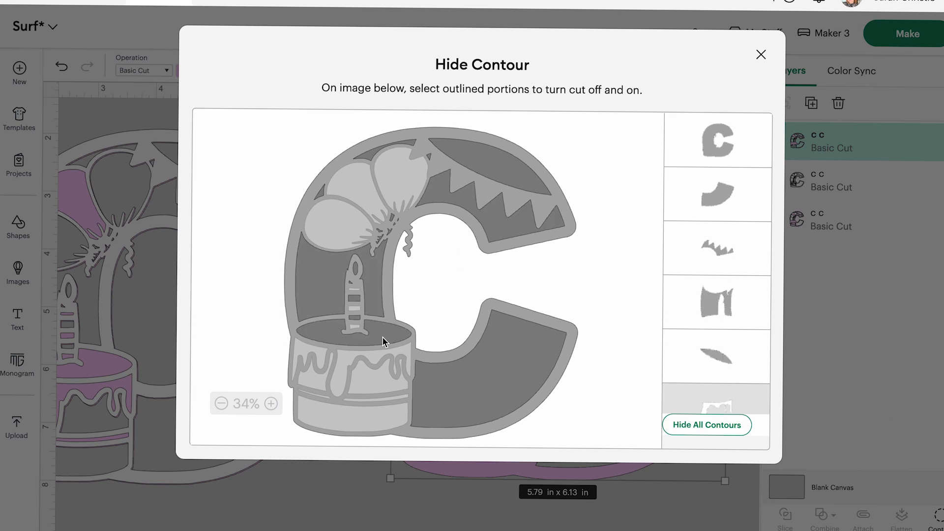
pyautogui.click(354, 299)
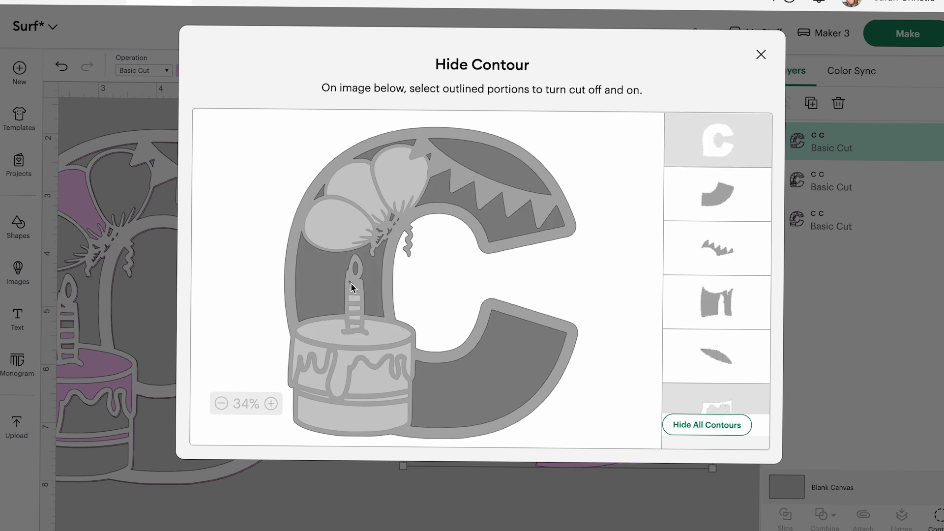
pyautogui.click(350, 282)
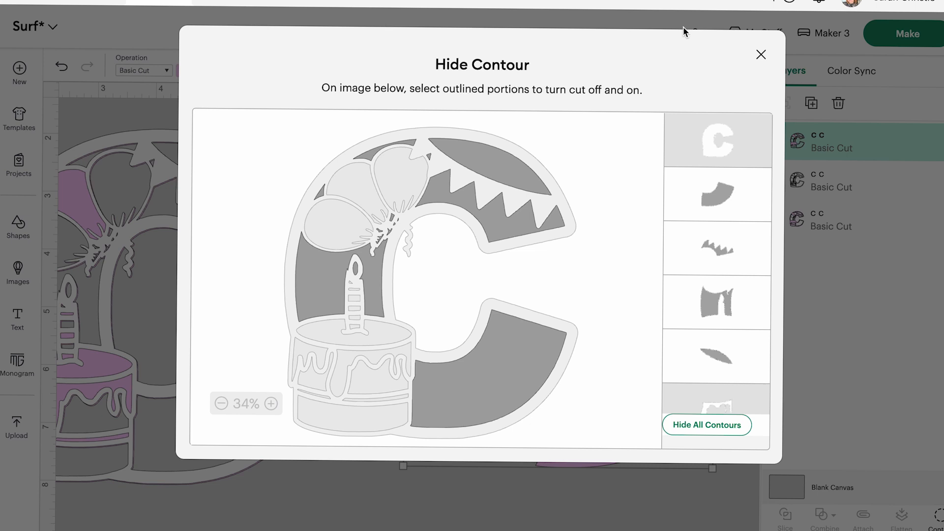
pyautogui.click(761, 55)
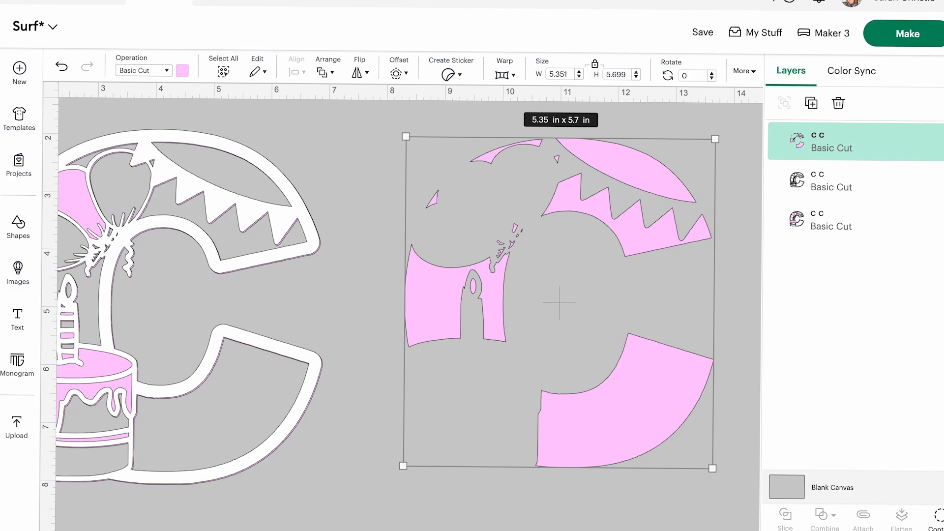
# Turn the outer C outline back on in the pink layer's contours.
pyautogui.click(938, 519)
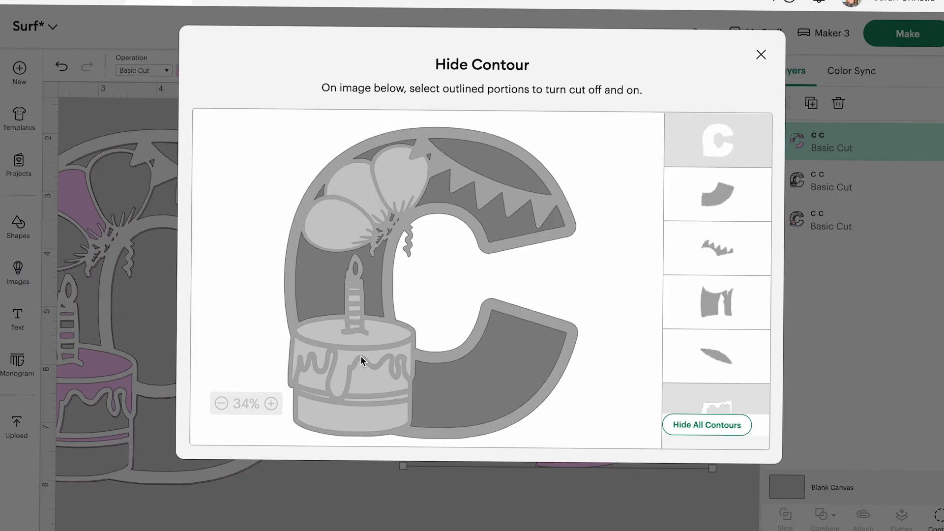
pyautogui.click(448, 166)
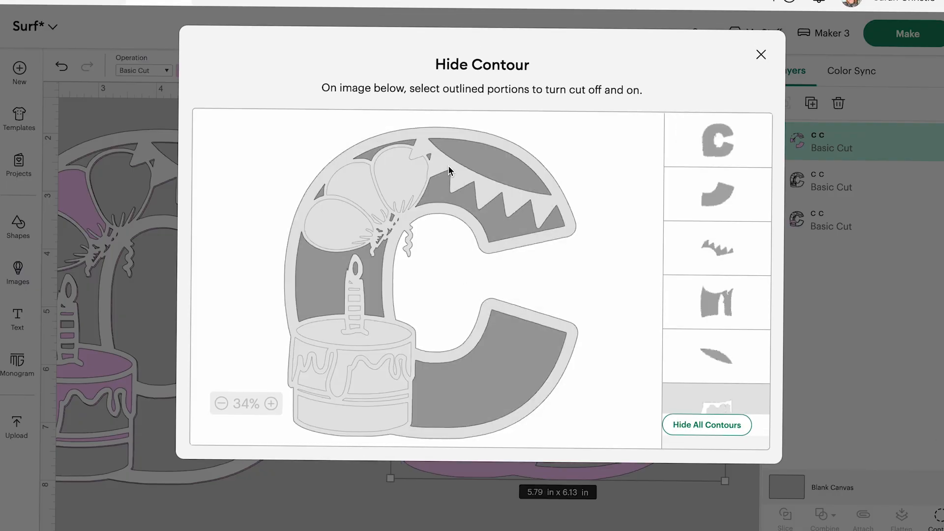
pyautogui.click(761, 54)
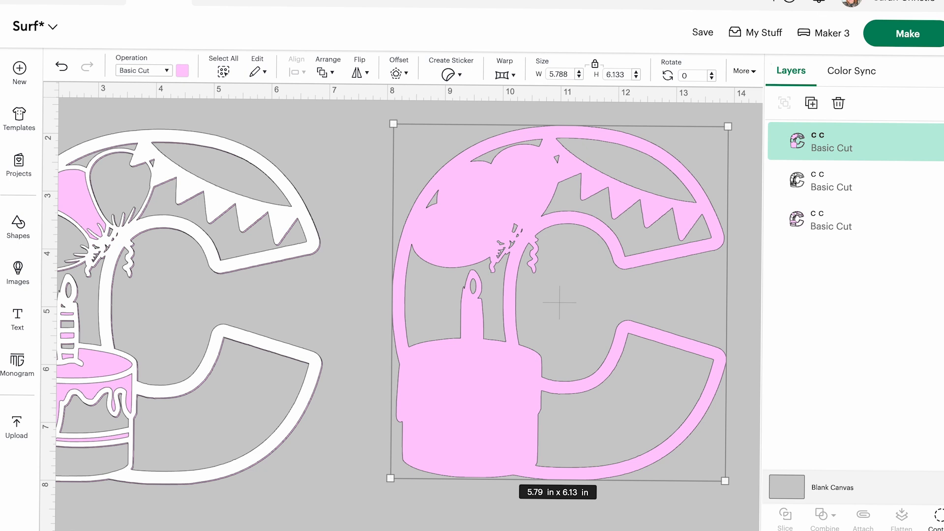
# Duplicate the pink C layer, align the copy over the white C design and send it to the back.
pyautogui.click(812, 102)
pyautogui.moveTo(524, 401); pyautogui.dragTo(193, 416)
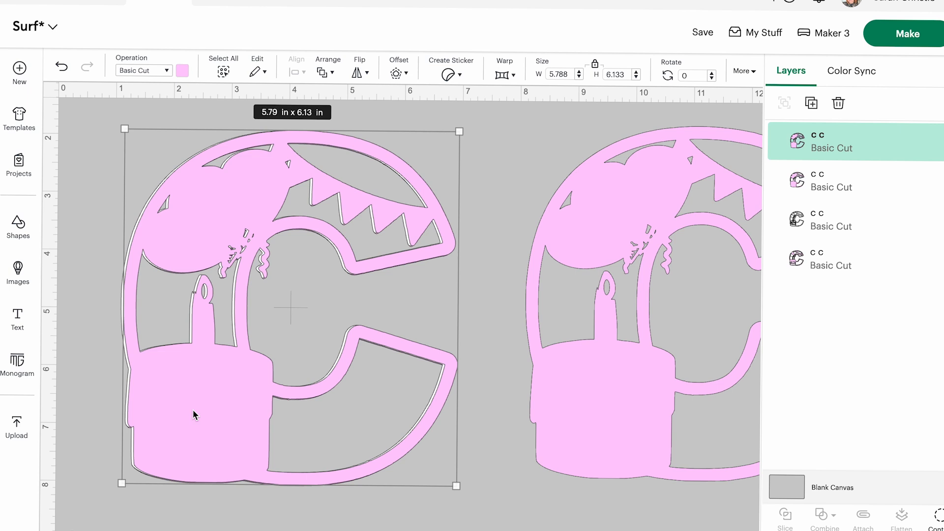
pyautogui.rightClick(193, 415)
pyautogui.click(214, 302)
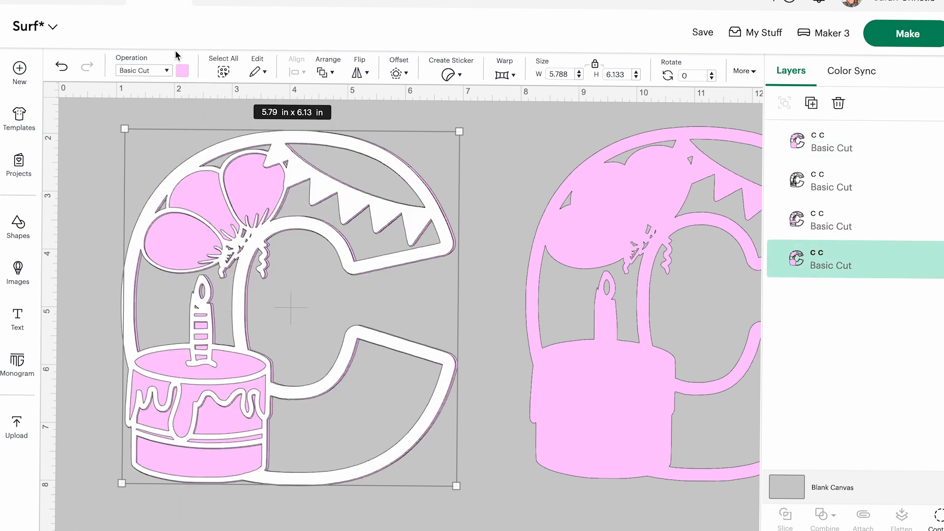
# Recolour the backmost C layer with the light periwinkle blue swatch.
pyautogui.click(182, 71)
pyautogui.click(213, 169)
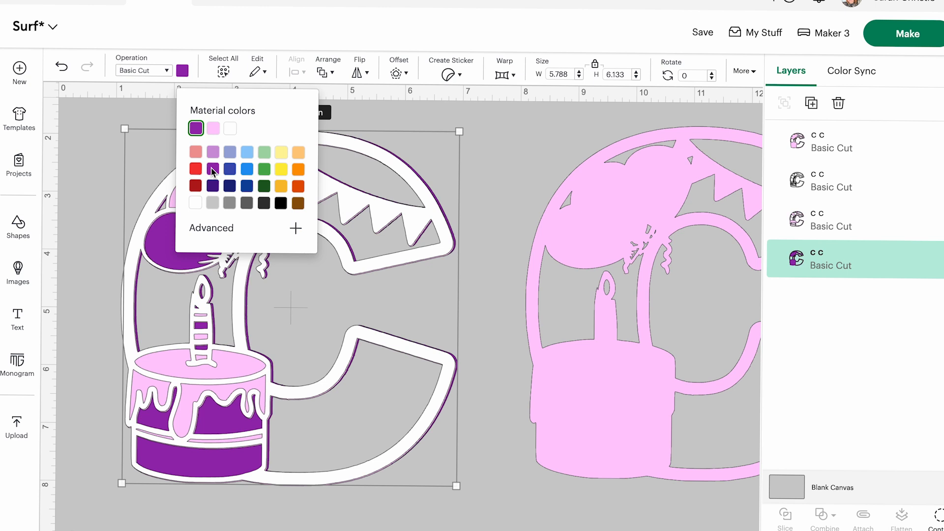
pyautogui.click(230, 155)
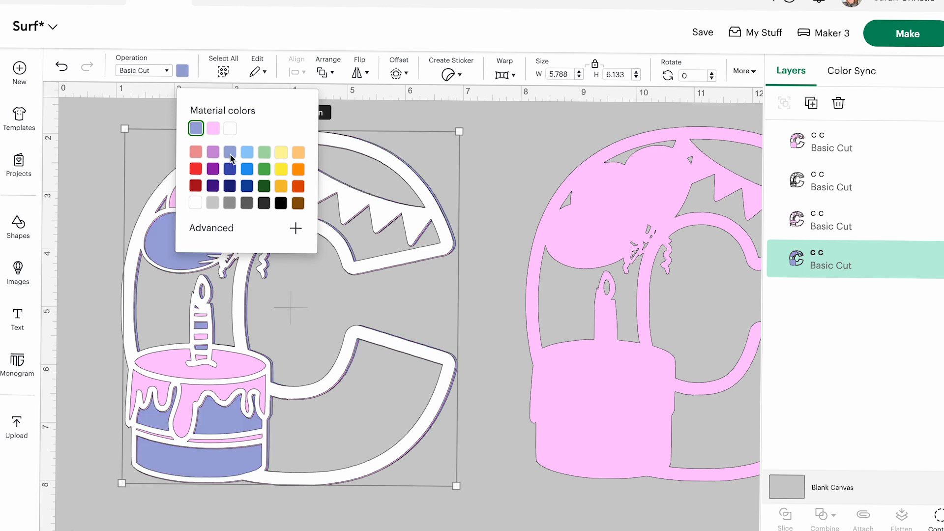
pyautogui.click(516, 145)
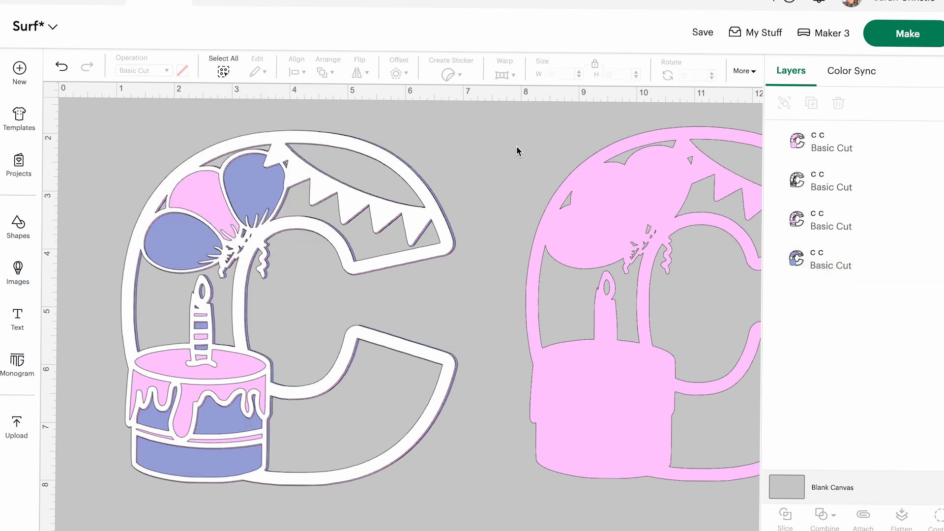
# Hide all contours of the remaining pink C to make it a solid background shape.
pyautogui.hscroll(2, 516, 146)
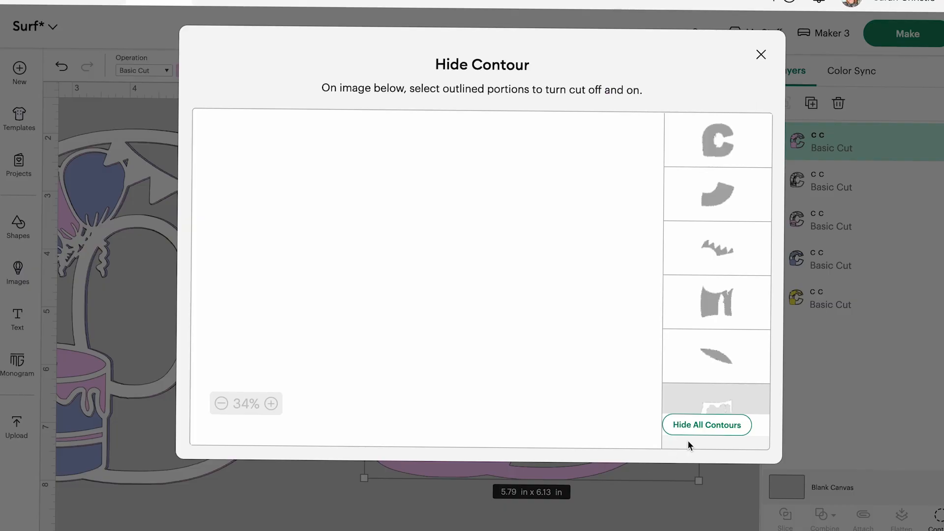
pyautogui.click(701, 428)
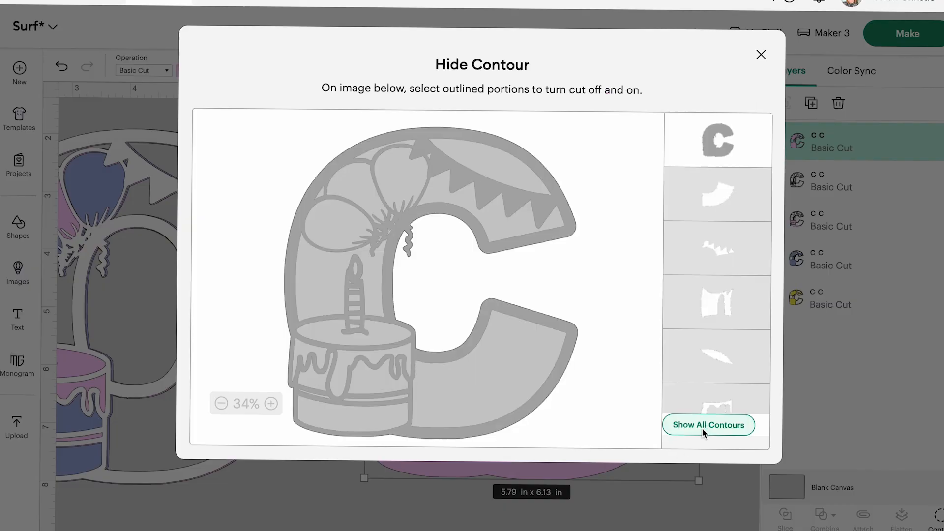
pyautogui.click(762, 54)
pyautogui.hscroll(-5, 598, 196)
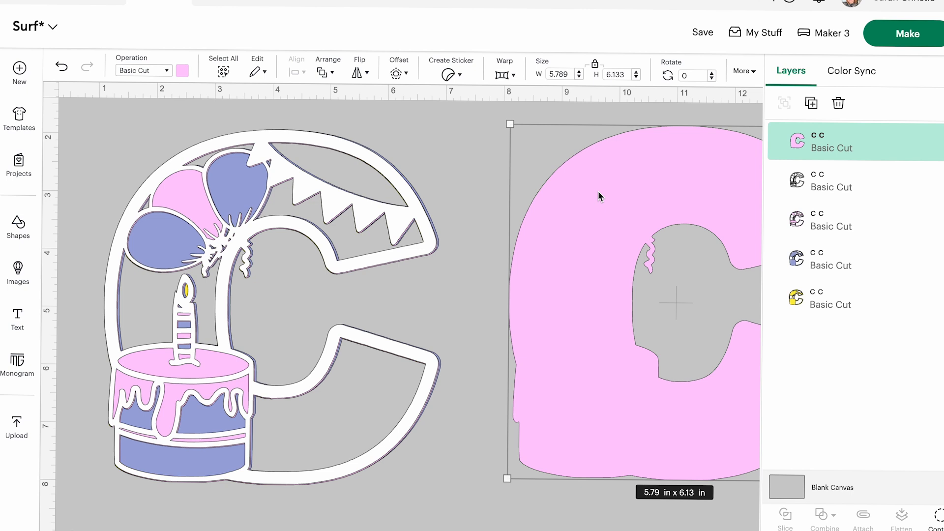
# Move the solid pink C onto the layered design and send it to the back.
pyautogui.hscroll(3, 599, 192)
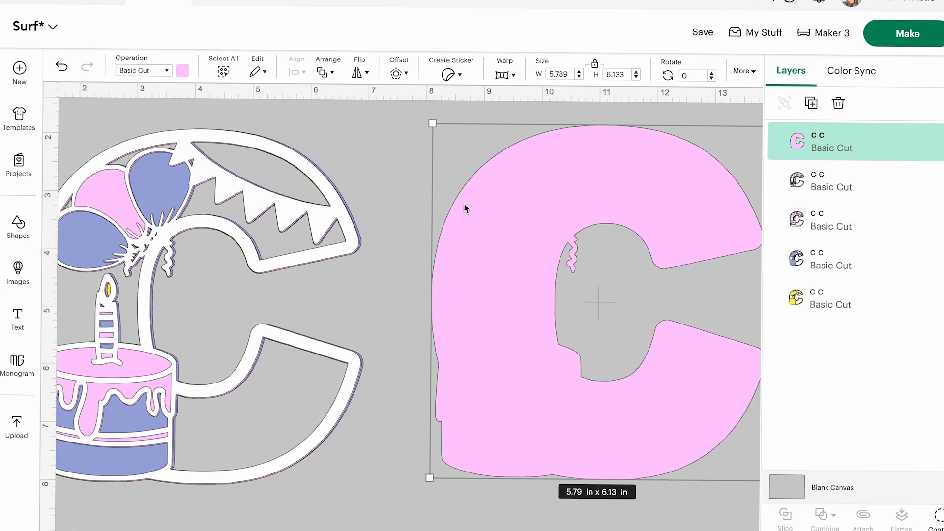
pyautogui.moveTo(516, 258); pyautogui.dragTo(113, 261)
pyautogui.rightClick(113, 262)
pyautogui.click(147, 338)
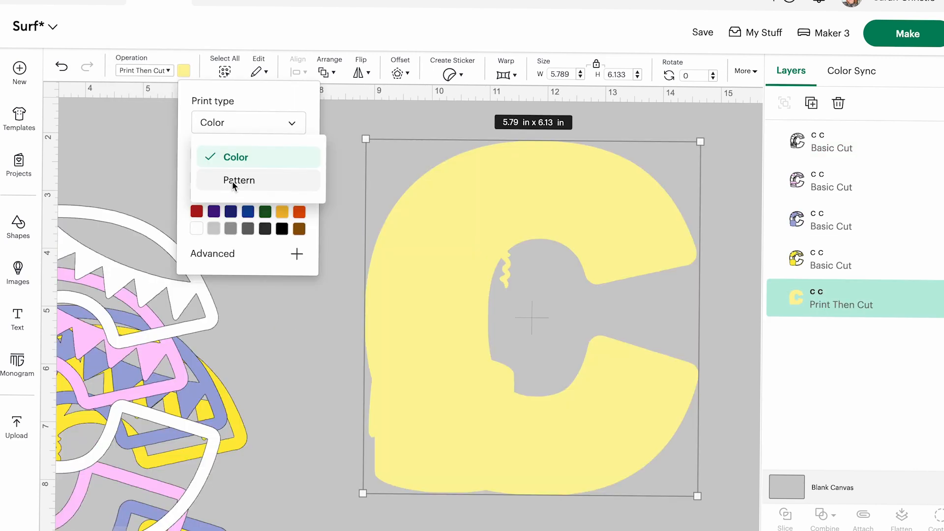
# Switch the solid yellow C's print type to Pattern and fill it with a pink diamond pattern.
pyautogui.click(232, 181)
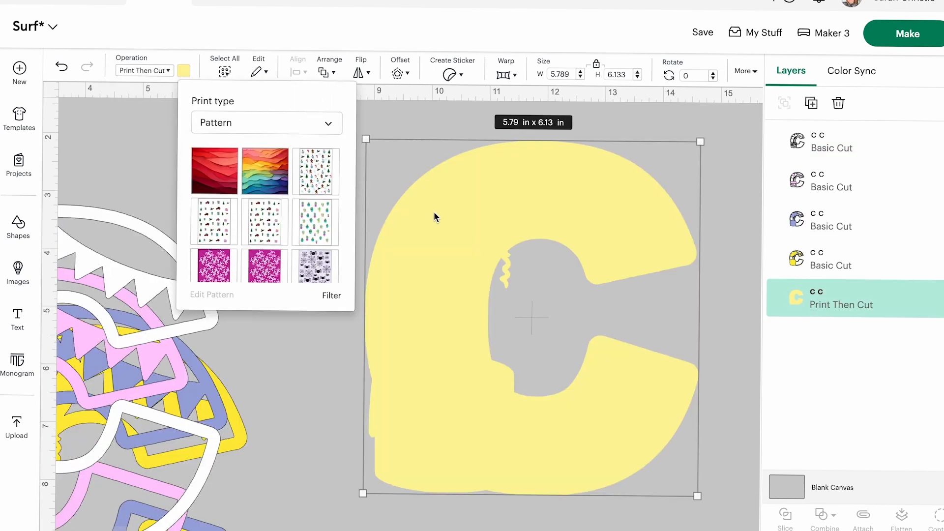
pyautogui.scroll(-5, 268, 257)
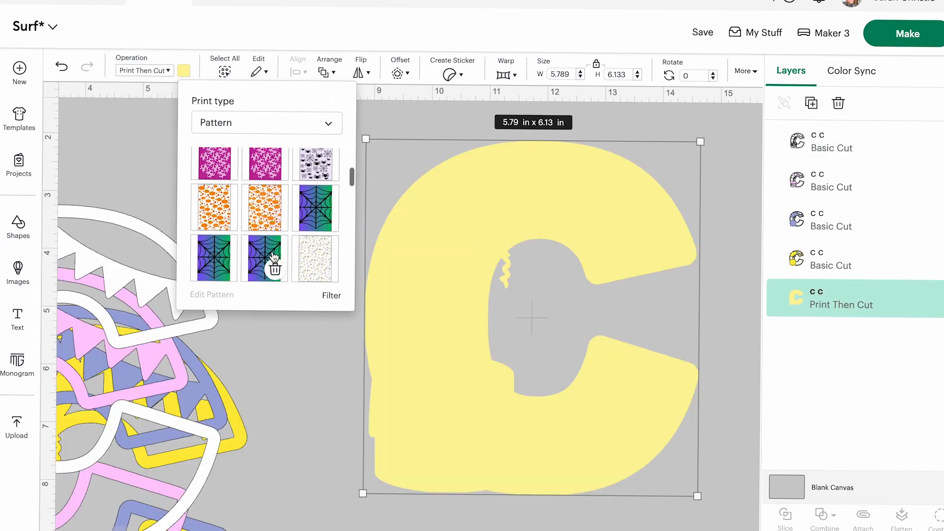
pyautogui.scroll(-6, 274, 257)
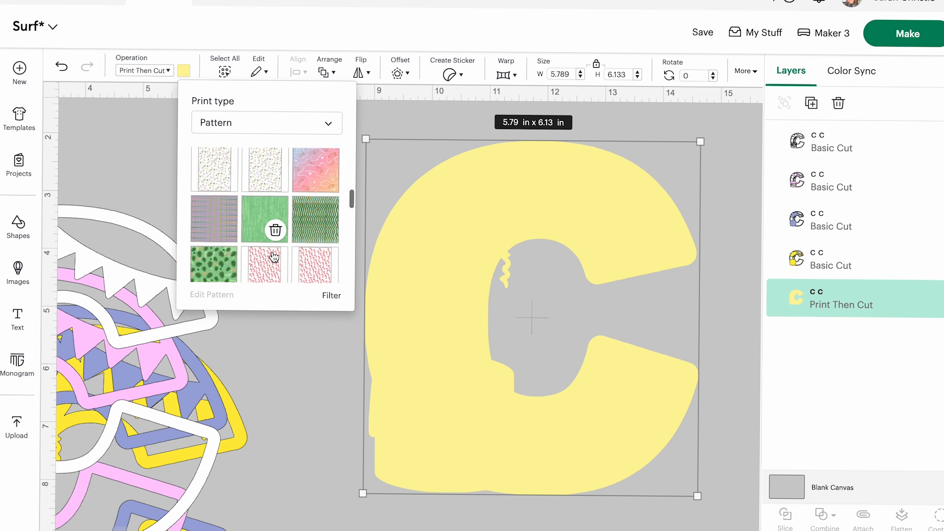
pyautogui.scroll(-6, 274, 256)
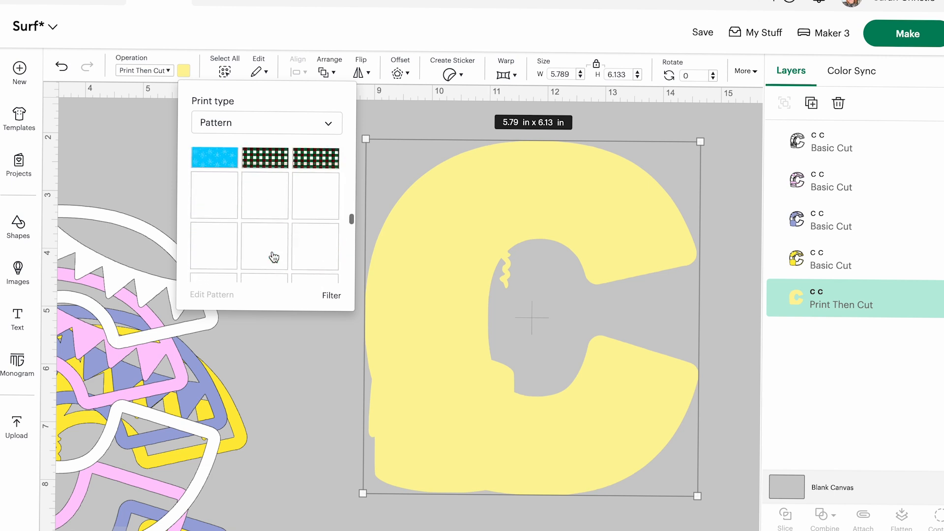
pyautogui.scroll(-5, 246, 252)
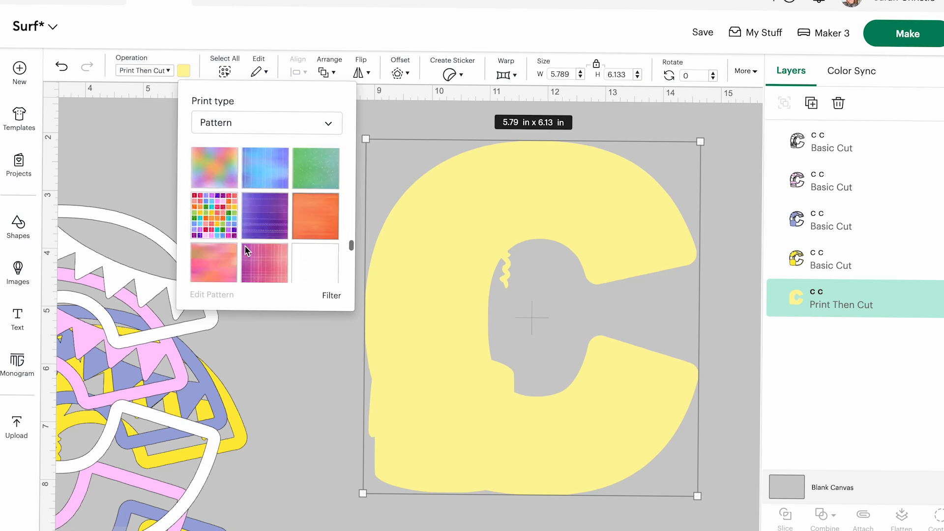
pyautogui.scroll(1, 246, 251)
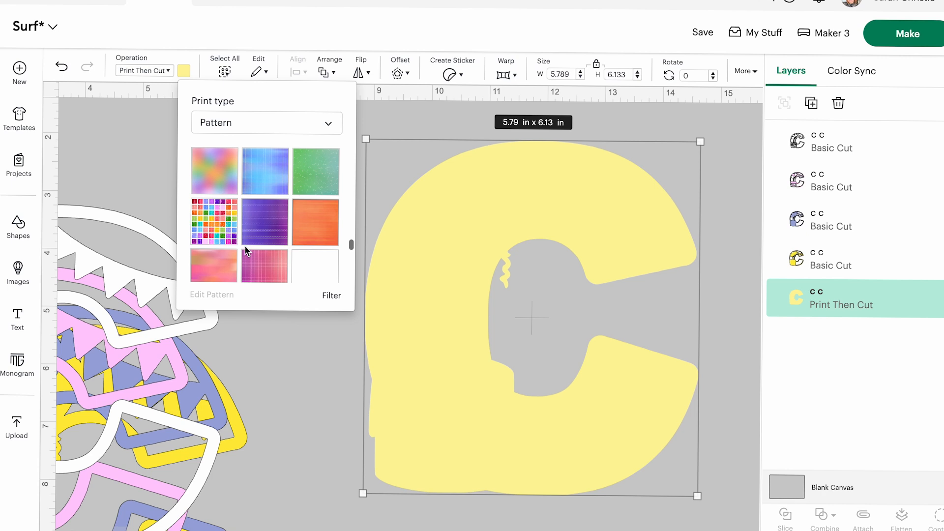
pyautogui.click(201, 174)
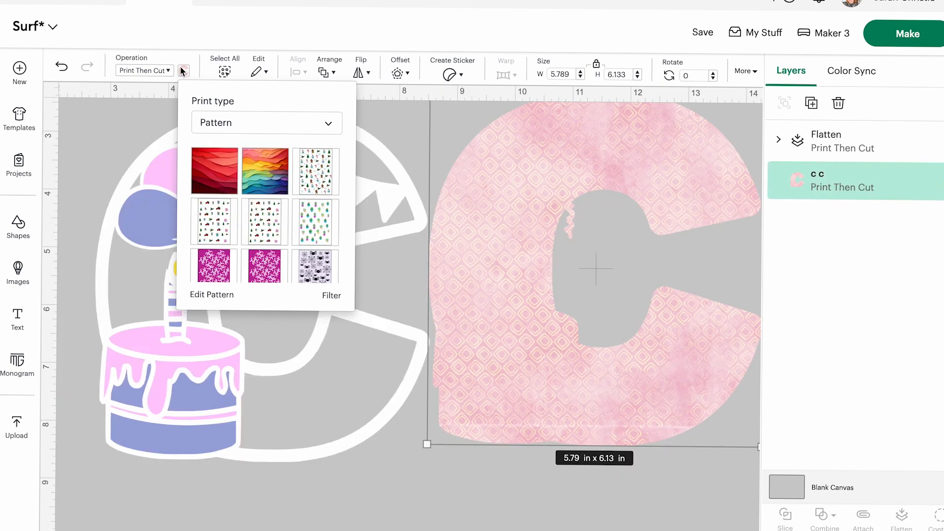
# Edit the pink diamond pattern on the solid C and set its scale to 177.
pyautogui.click(207, 294)
pyautogui.moveTo(669, 134)
pyautogui.mouseDown()
pyautogui.moveTo(687, 134)
pyautogui.moveTo(649, 134)
pyautogui.moveTo(748, 143)
pyautogui.moveTo(677, 138)
pyautogui.moveTo(685, 138)
pyautogui.mouseUp()
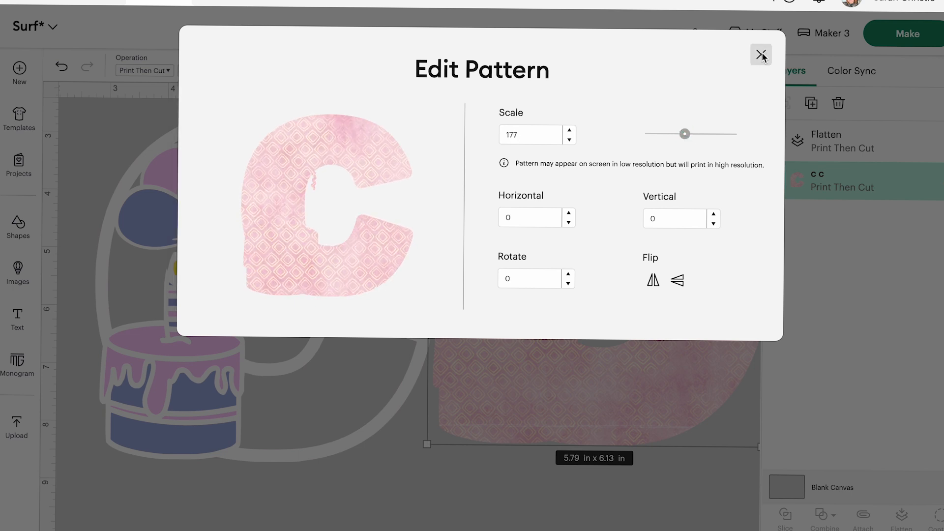
pyautogui.click(762, 54)
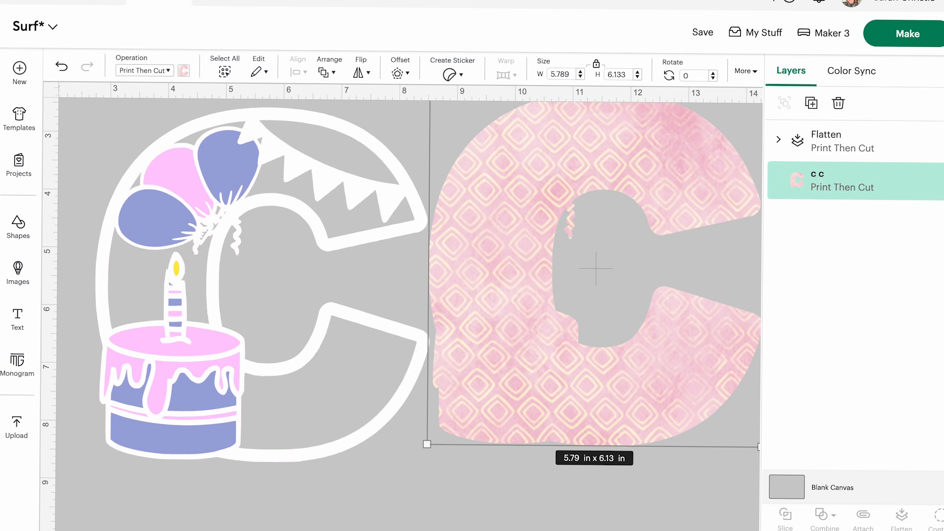
# Place the flattened birthday design over the pink patterned C, and move it back off beside it.
pyautogui.moveTo(241, 116); pyautogui.dragTo(572, 154)
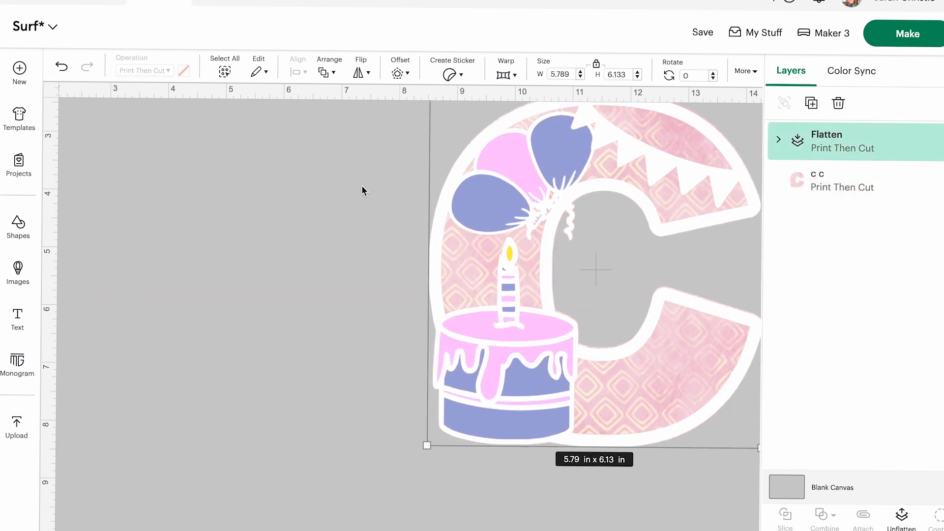
pyautogui.hscroll(4, 362, 190)
pyautogui.hscroll(1, 278, 172)
pyautogui.scroll(2, 277, 173)
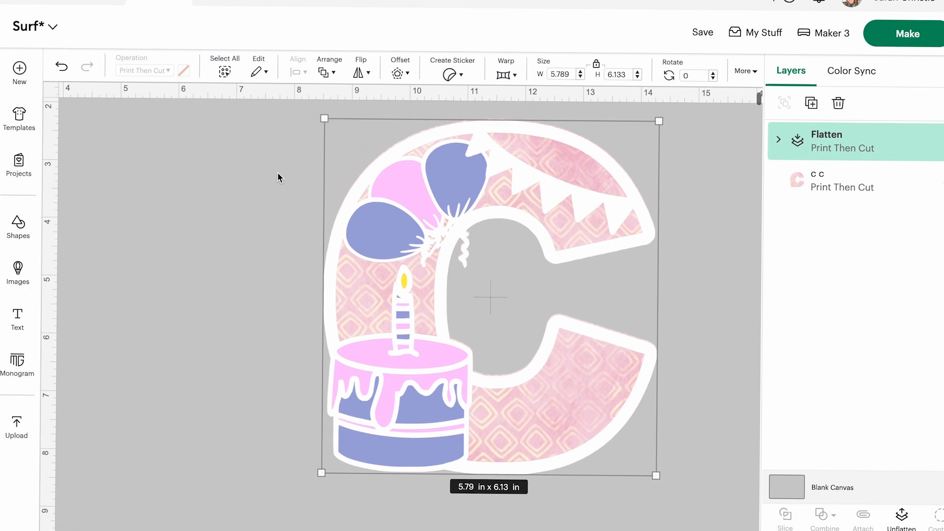
pyautogui.moveTo(535, 222); pyautogui.dragTo(223, 236)
# Filter the patterns by pink, blue and purple and fill the solid C with the light purple floral pattern.
pyautogui.click(560, 202)
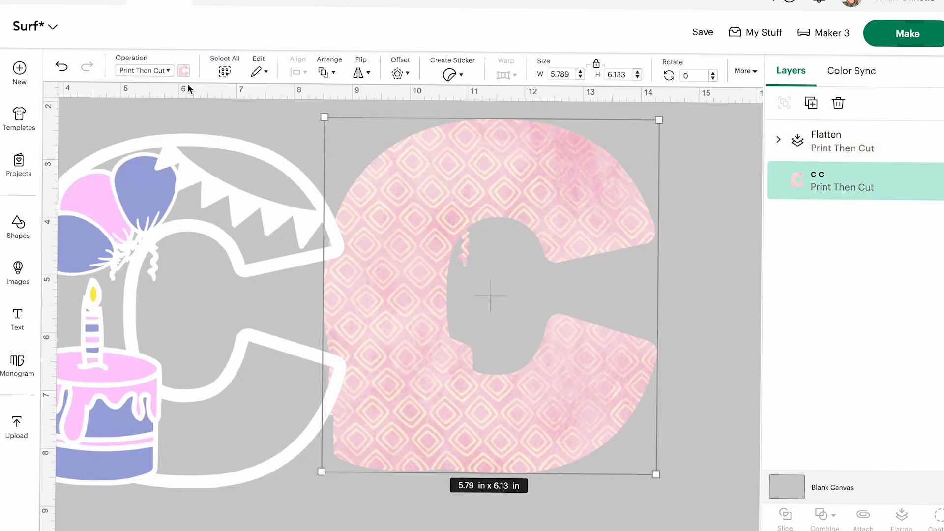
pyautogui.click(184, 70)
pyautogui.scroll(-1, 360, 205)
pyautogui.scroll(-1, 293, 228)
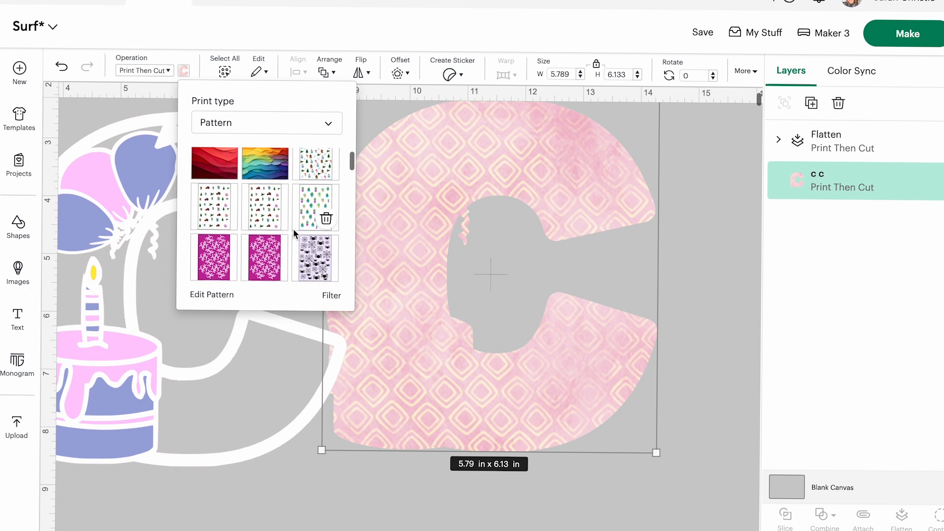
pyautogui.click(332, 295)
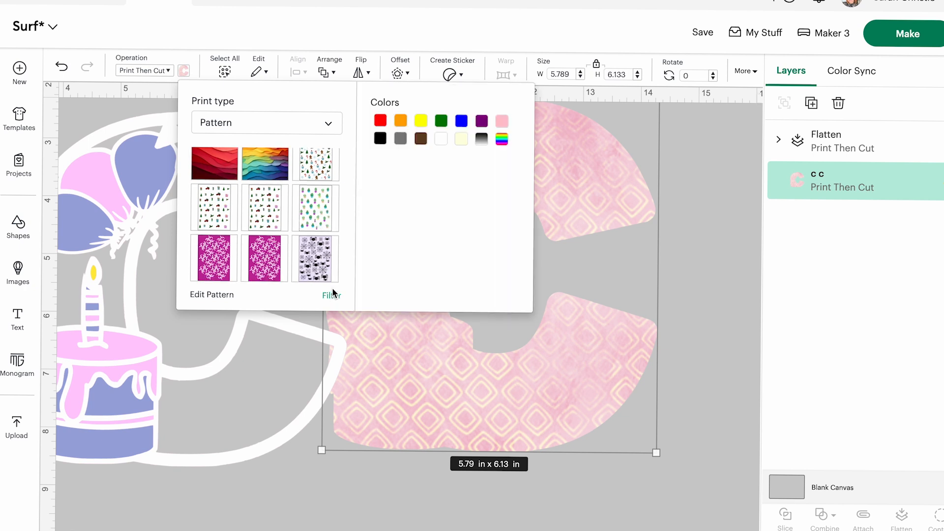
pyautogui.click(502, 122)
pyautogui.click(462, 120)
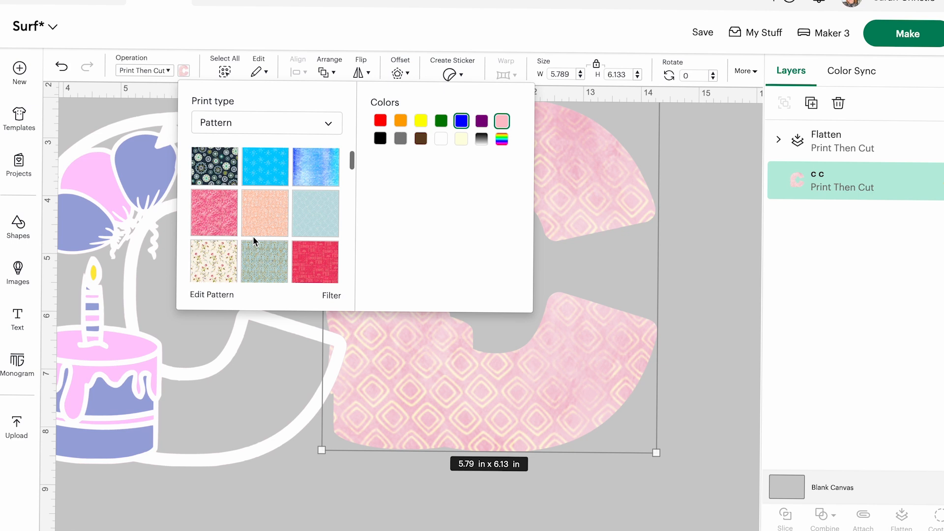
pyautogui.click(483, 122)
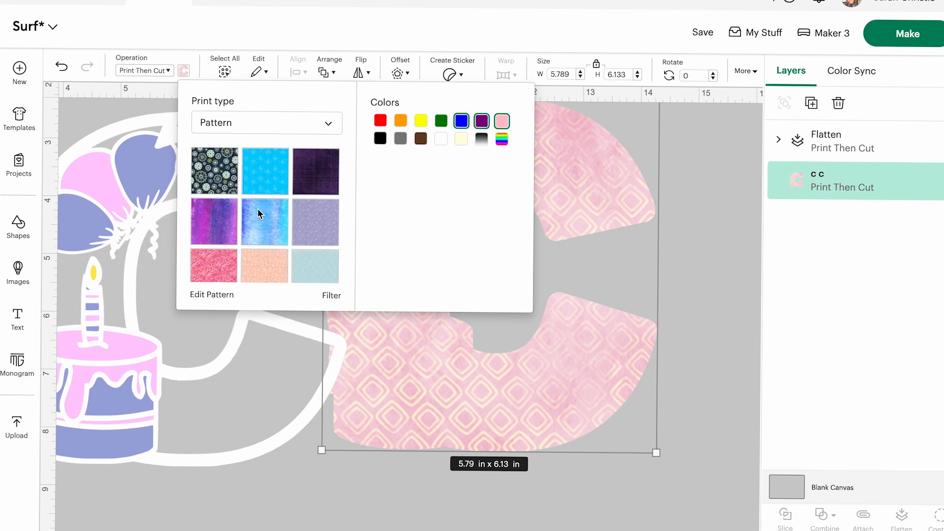
pyautogui.click(317, 220)
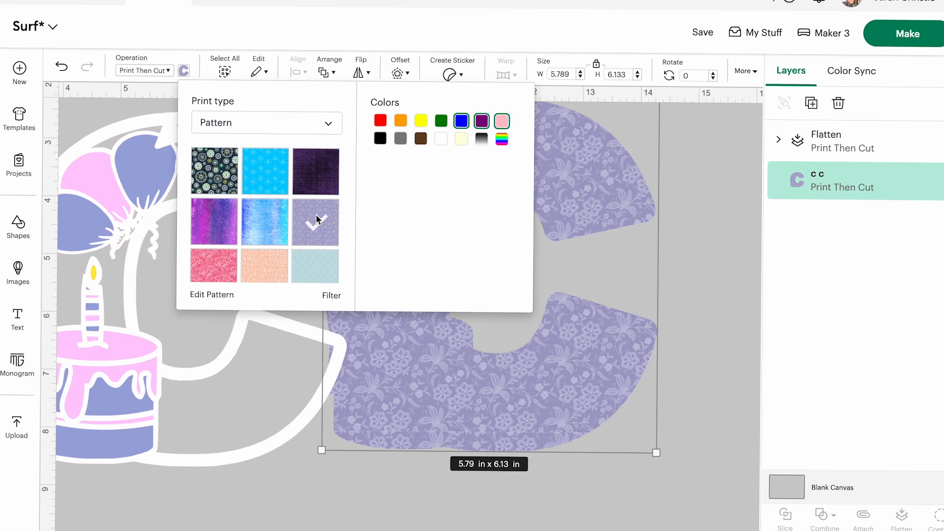
pyautogui.click(706, 437)
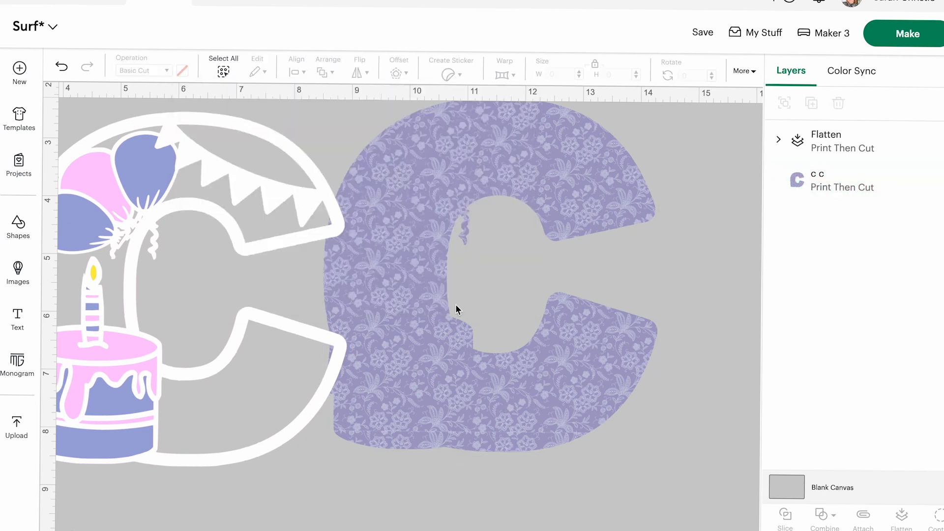
# Move the flattened birthday design onto the purple floral C and centre the two layers on each other.
pyautogui.moveTo(225, 404); pyautogui.dragTo(537, 389)
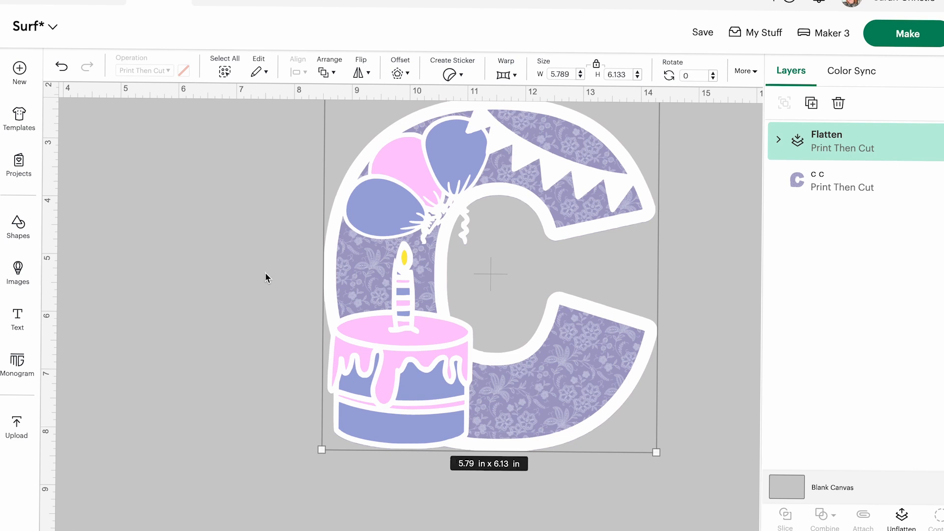
pyautogui.click(264, 272)
pyautogui.hscroll(2, 264, 273)
pyautogui.moveTo(203, 99); pyautogui.dragTo(636, 499)
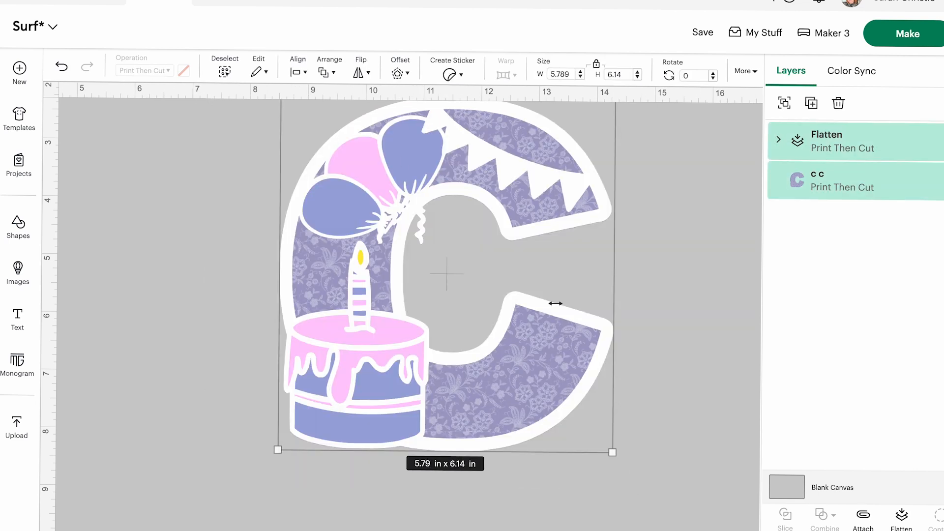
pyautogui.click(306, 72)
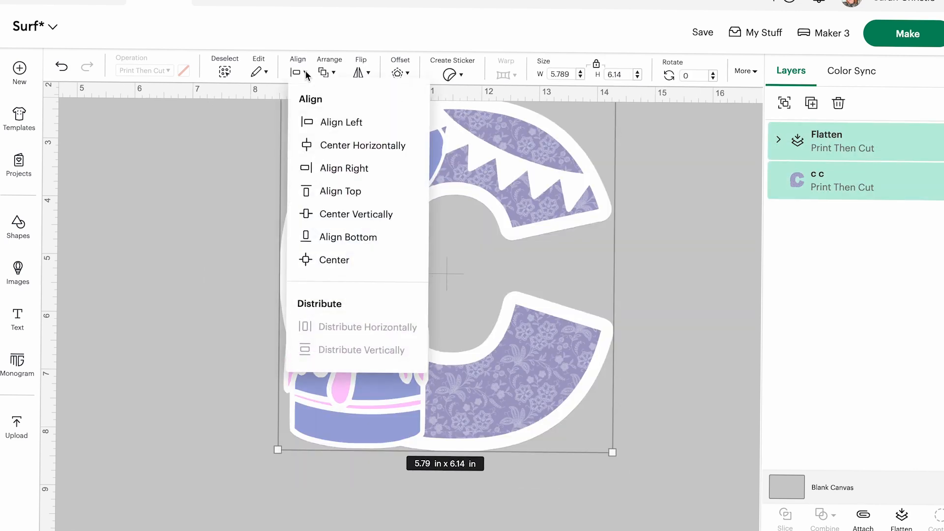
pyautogui.click(312, 259)
pyautogui.click(170, 137)
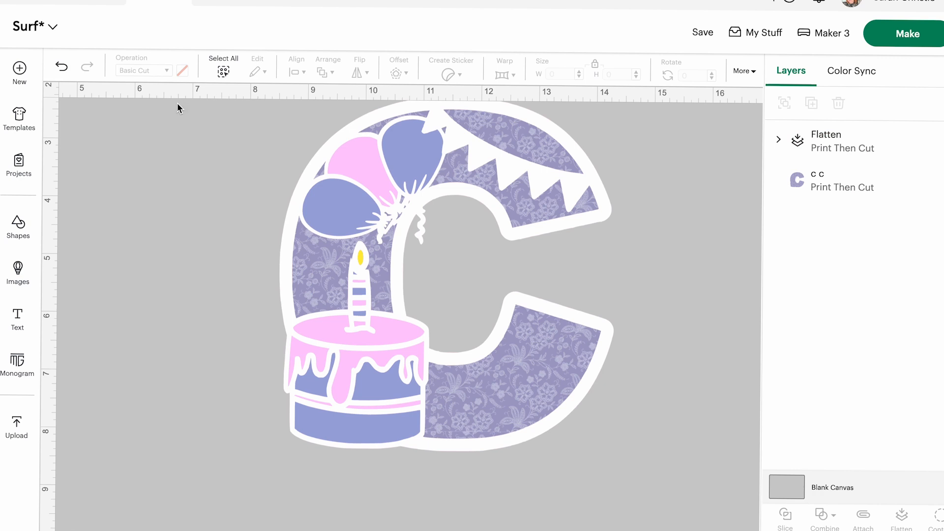
# Flatten the birthday design and the floral C into one printable image and move it aside on the canvas.
pyautogui.moveTo(189, 115); pyautogui.dragTo(615, 499)
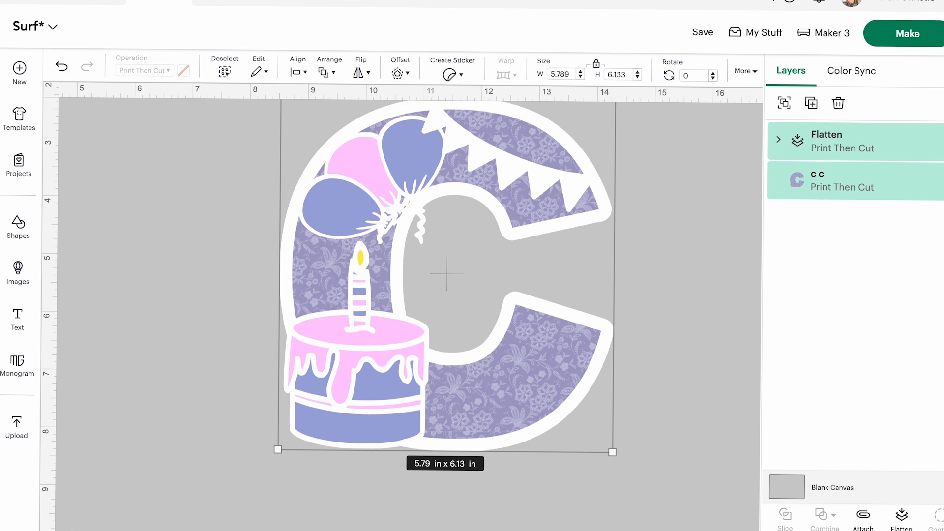
pyautogui.click(902, 518)
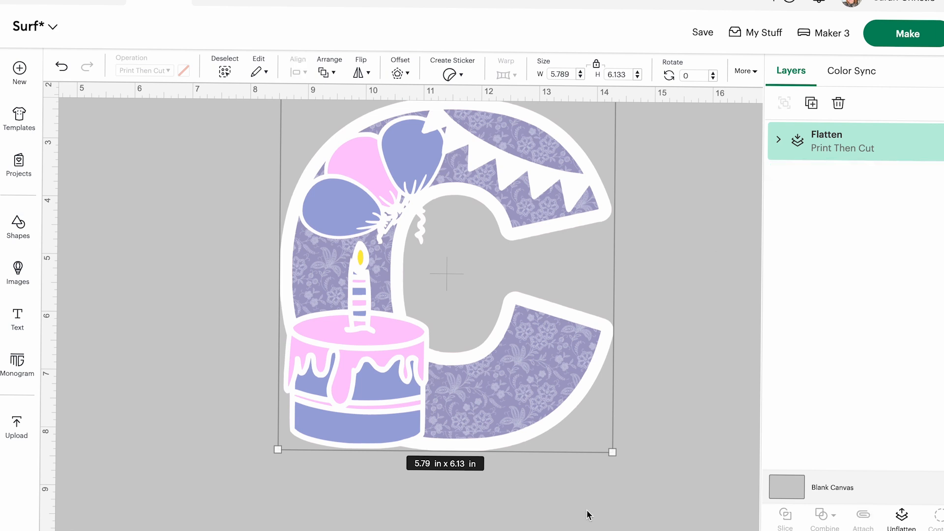
pyautogui.click(696, 363)
pyautogui.moveTo(362, 332); pyautogui.dragTo(179, 338)
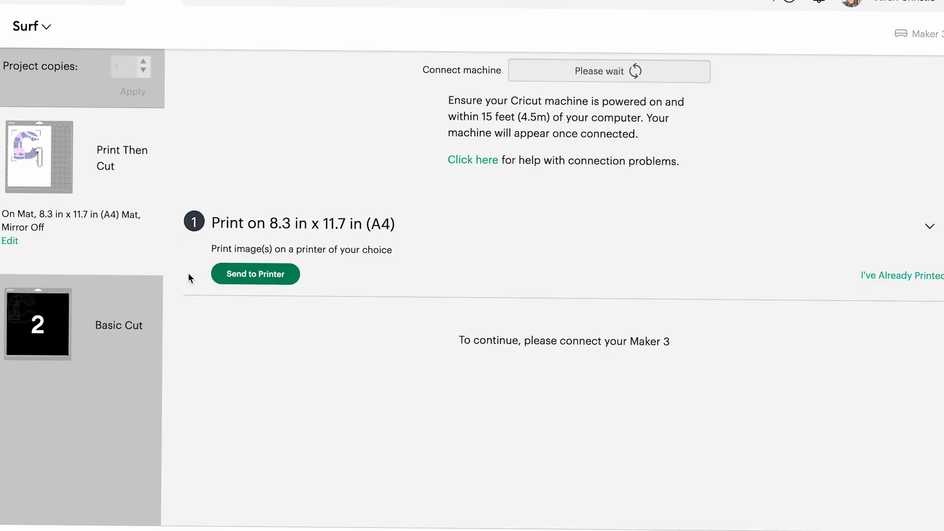
# Send the A4 print-then-cut page to the printer with Use System Dialog on and Add Bleed off.
pyautogui.click(241, 273)
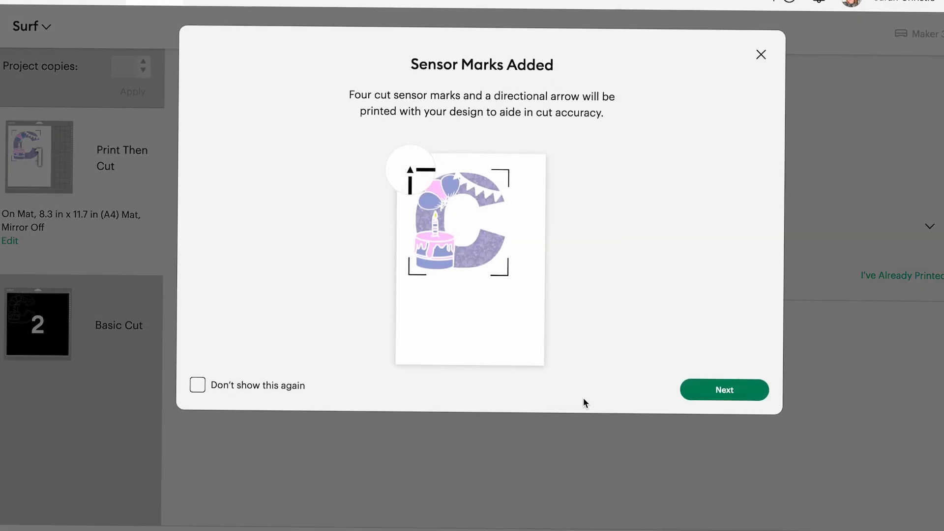
pyautogui.click(736, 392)
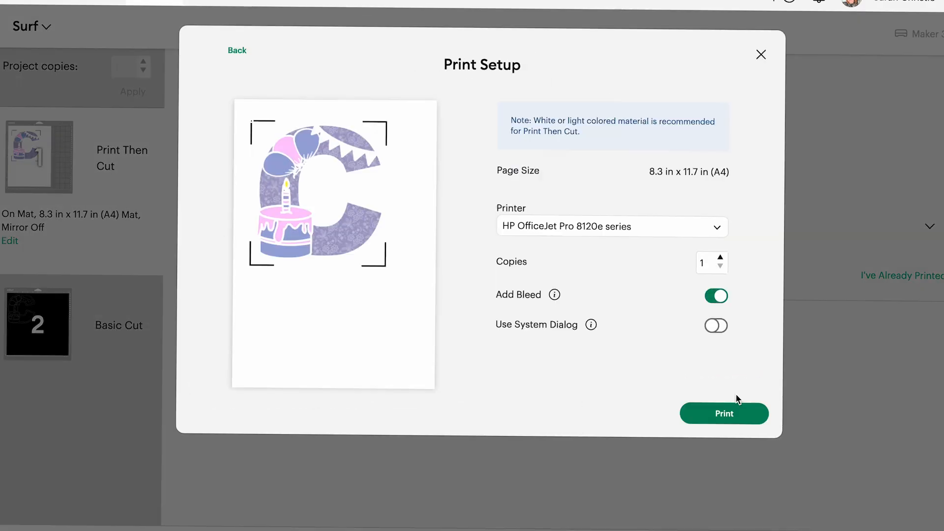
pyautogui.click(716, 327)
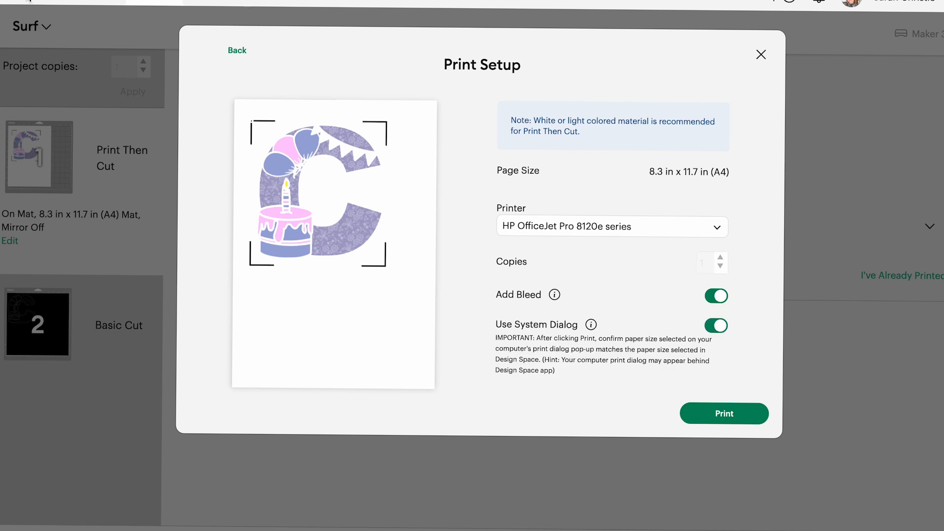
pyautogui.click(714, 297)
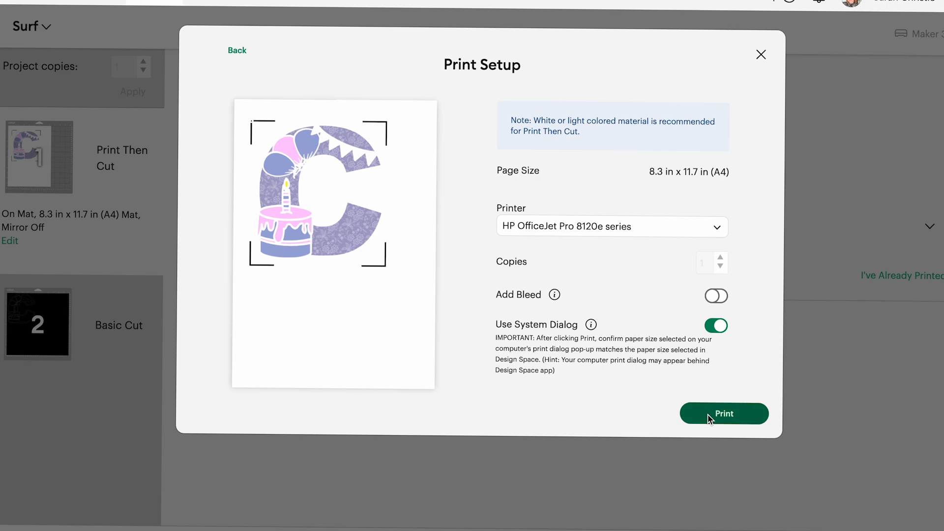
pyautogui.click(738, 414)
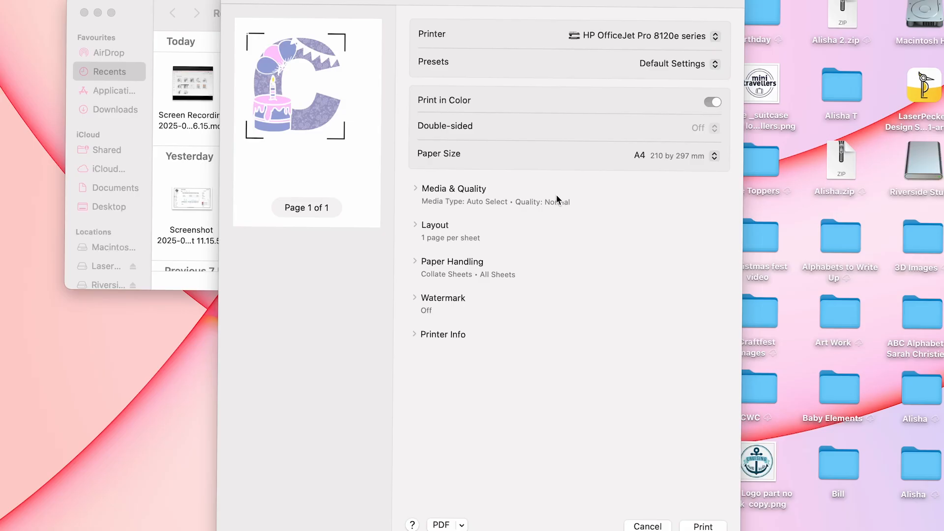
# Set the print quality to Best in the system print dialog's media and quality options.
pyautogui.click(420, 191)
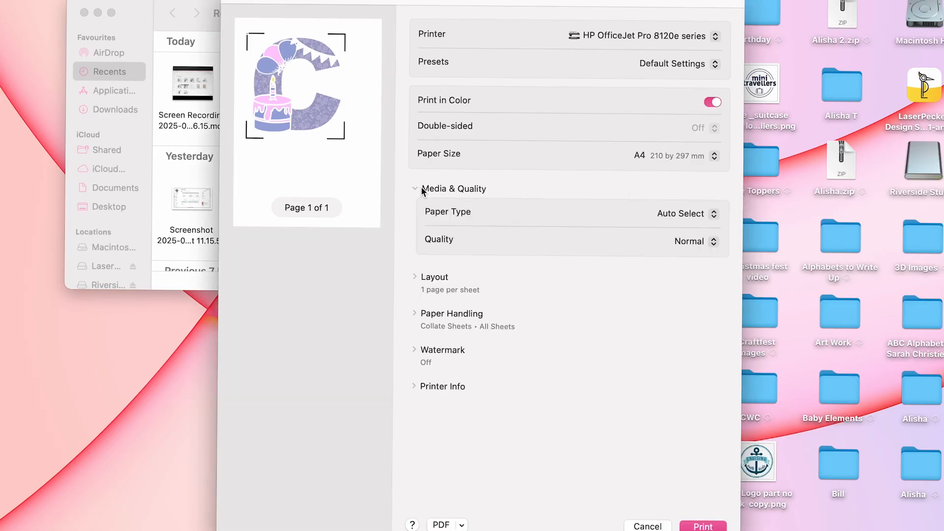
pyautogui.click(711, 252)
pyautogui.click(689, 257)
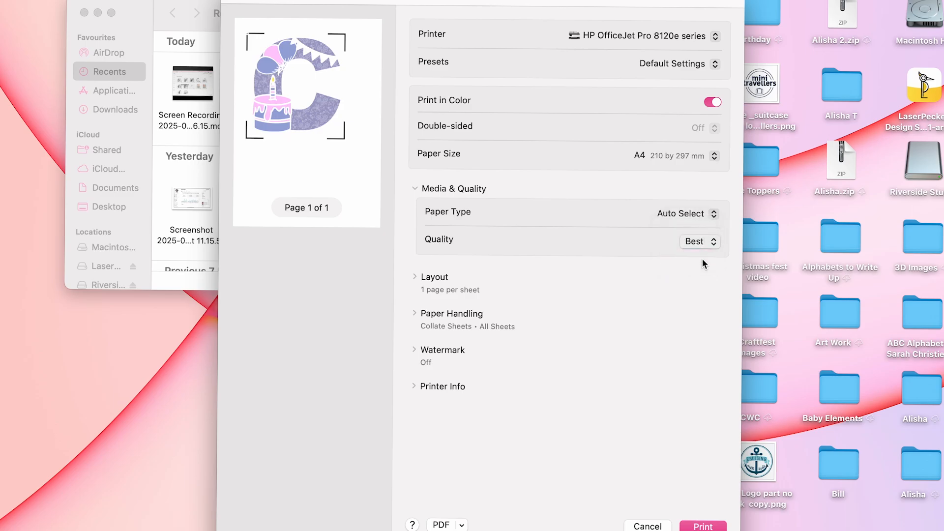